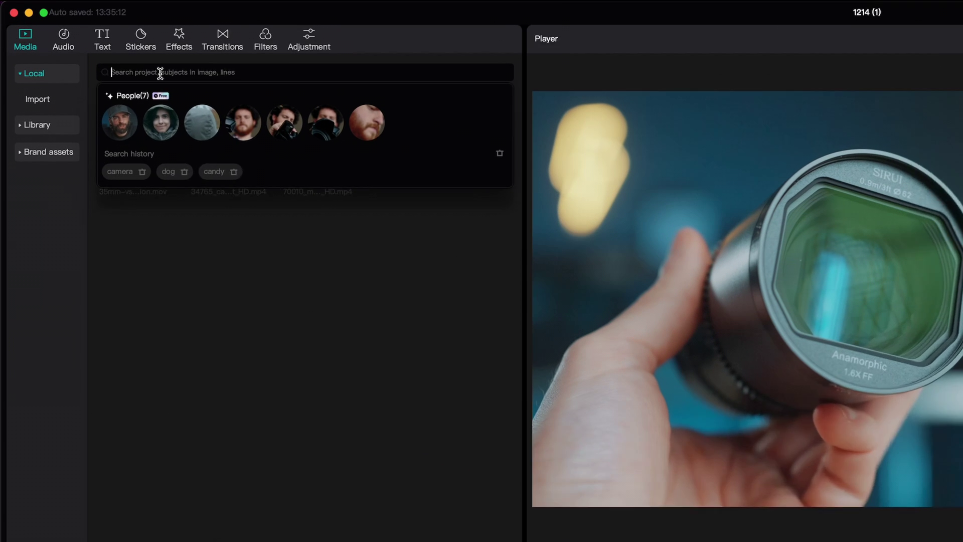
# Step: Search the imported media for 'camera' to find footage showing a camera
pyautogui.write('amer')
pyautogui.press('Return')
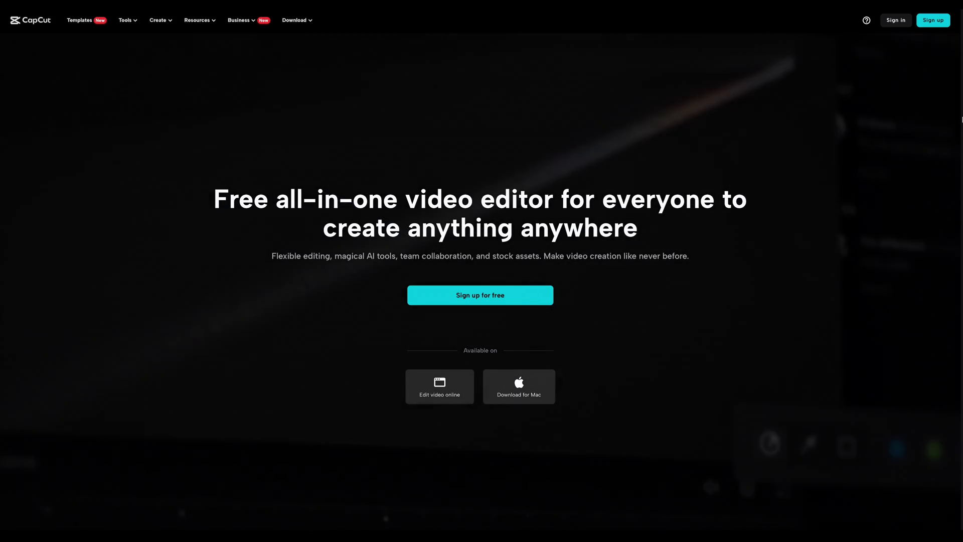
# Step: Scroll down the CapCut homepage past the templates, Smart tools and Powerful features sections
pyautogui.scroll(-10, 482, 271)
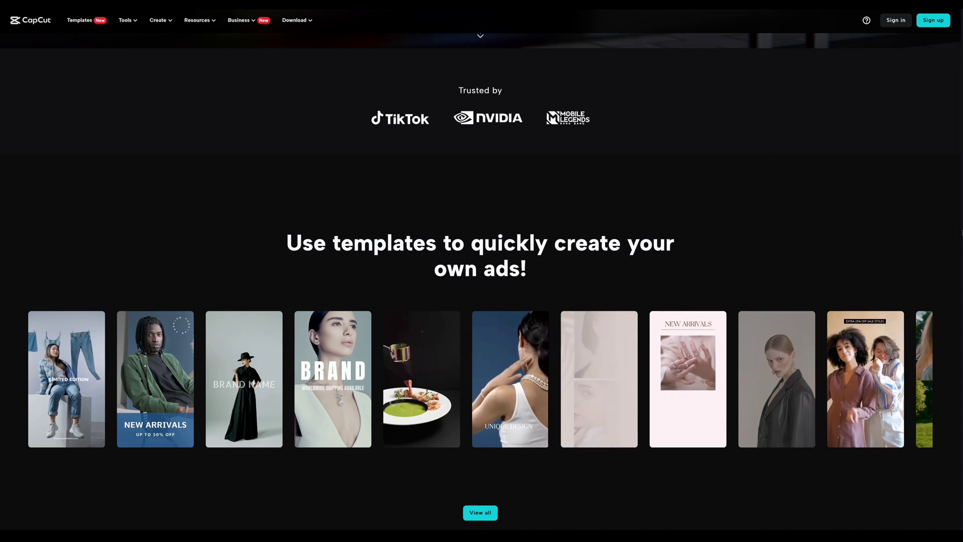
pyautogui.scroll(-10, 482, 271)
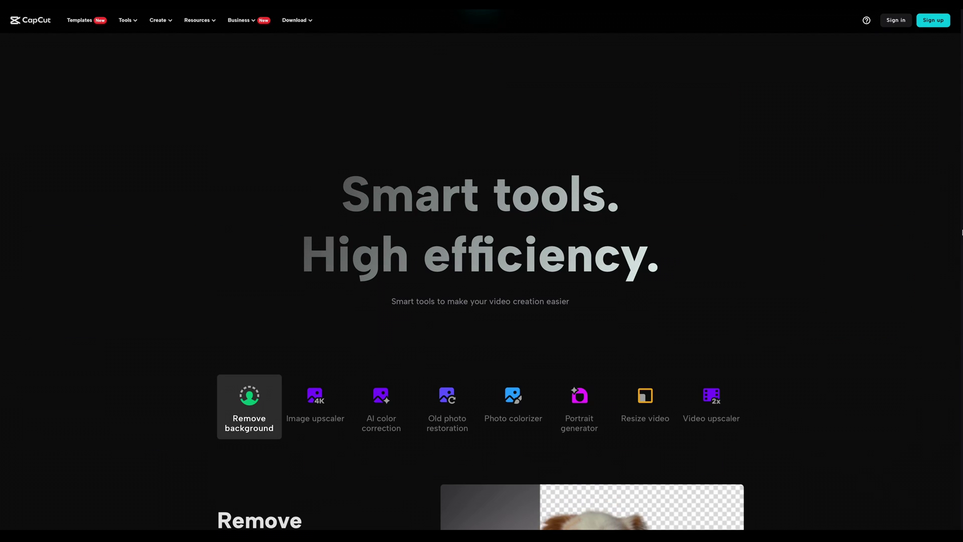
pyautogui.scroll(-10, 962, 232)
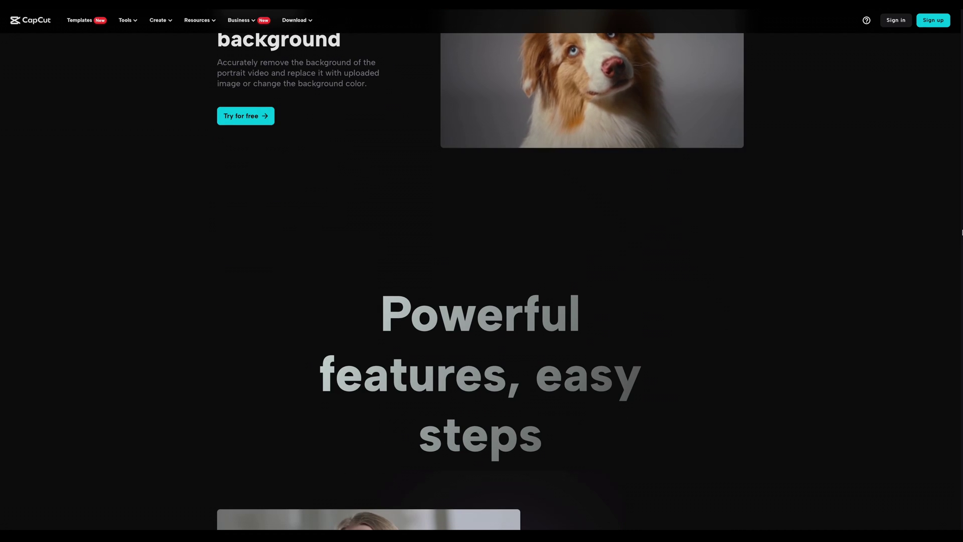
pyautogui.scroll(-10, 962, 231)
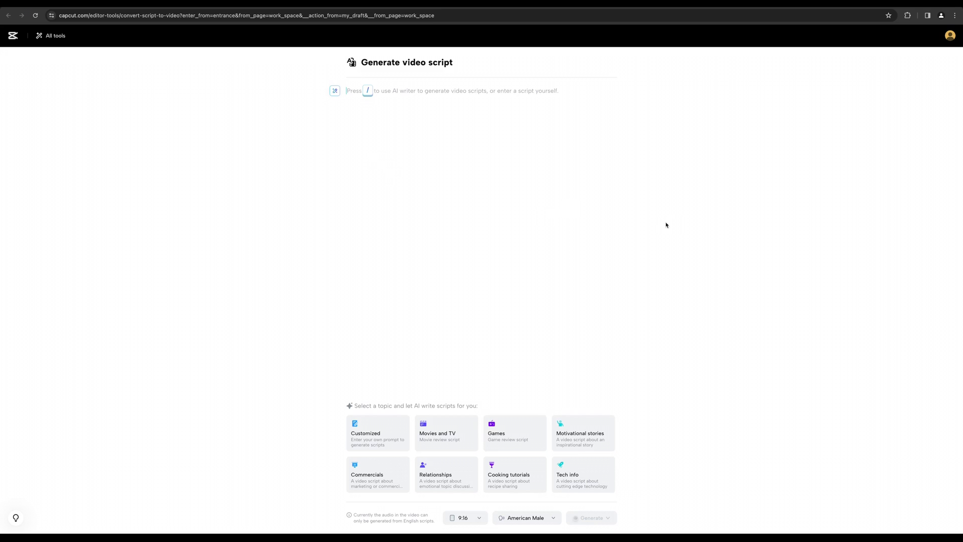
# Step: Have the AI writer generate a customized script for 'How does a camera work?' and accept it
pyautogui.write('/')
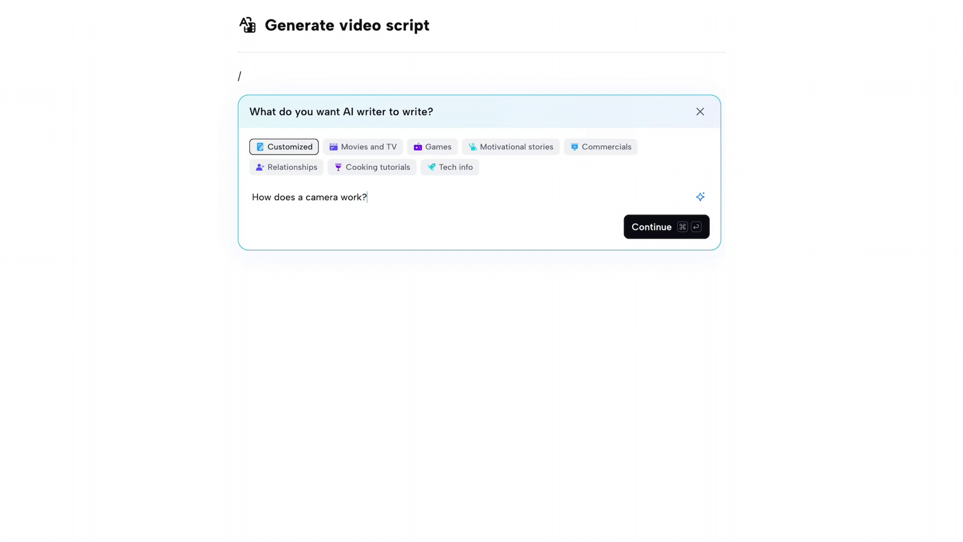
pyautogui.click(655, 226)
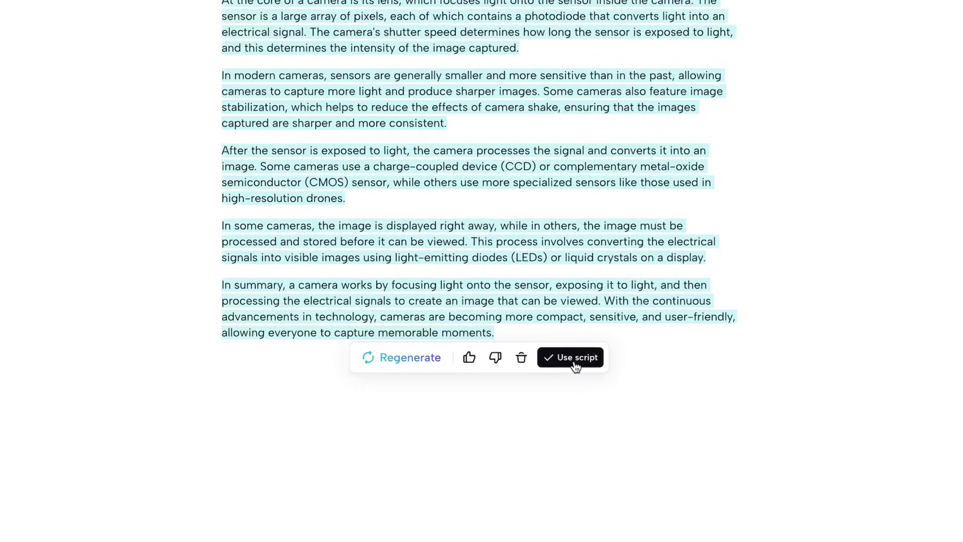
pyautogui.click(576, 367)
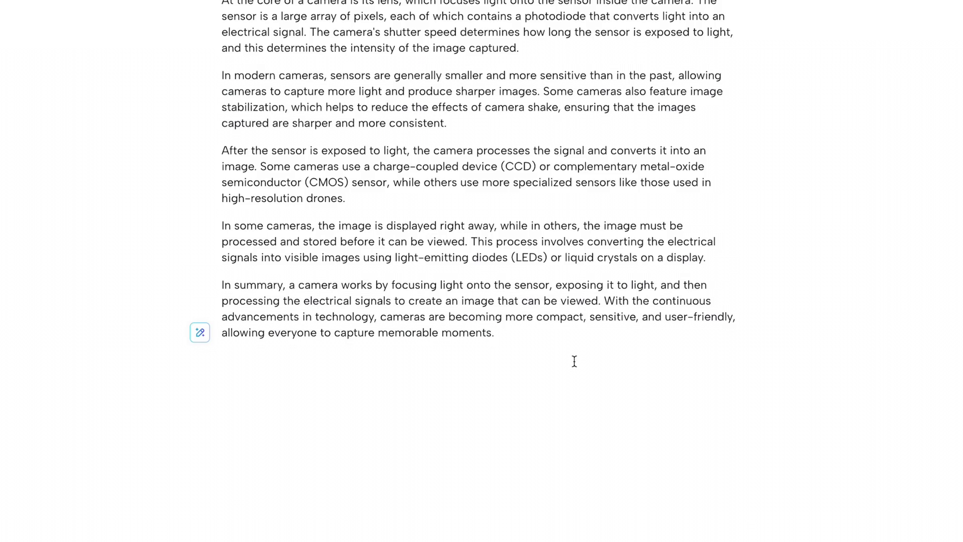
# Step: Set the video to 16:9 with the American Male voice and start Smart generation
pyautogui.click(476, 517)
pyautogui.click(458, 436)
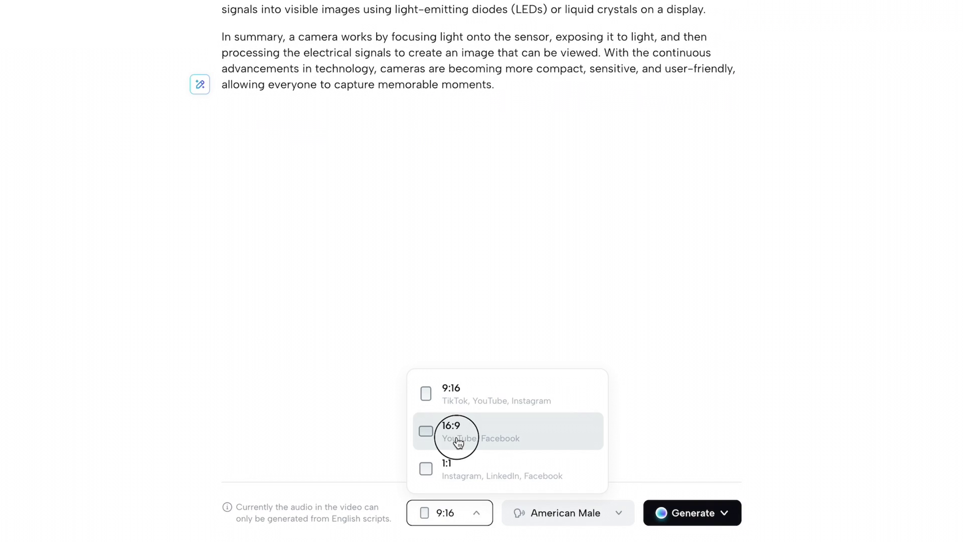
pyautogui.click(566, 513)
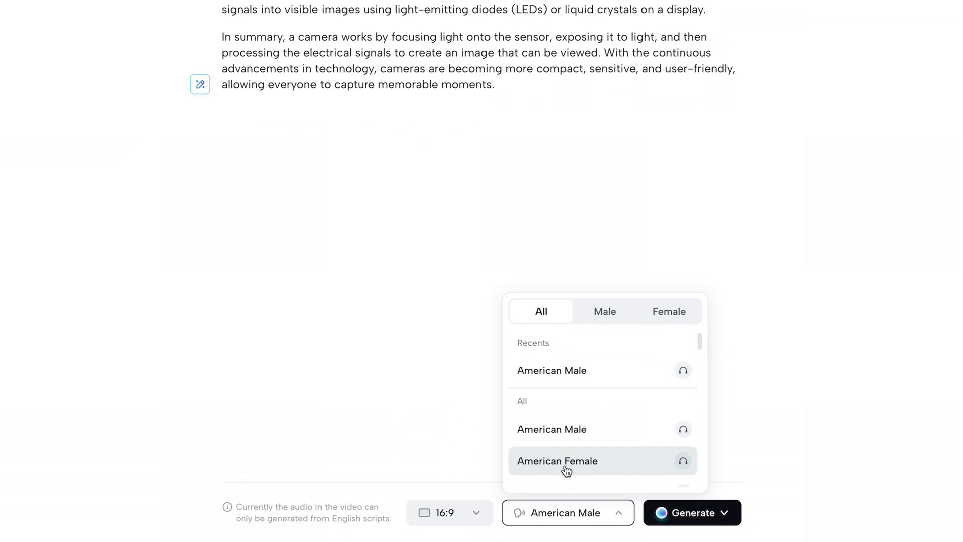
pyautogui.click(567, 432)
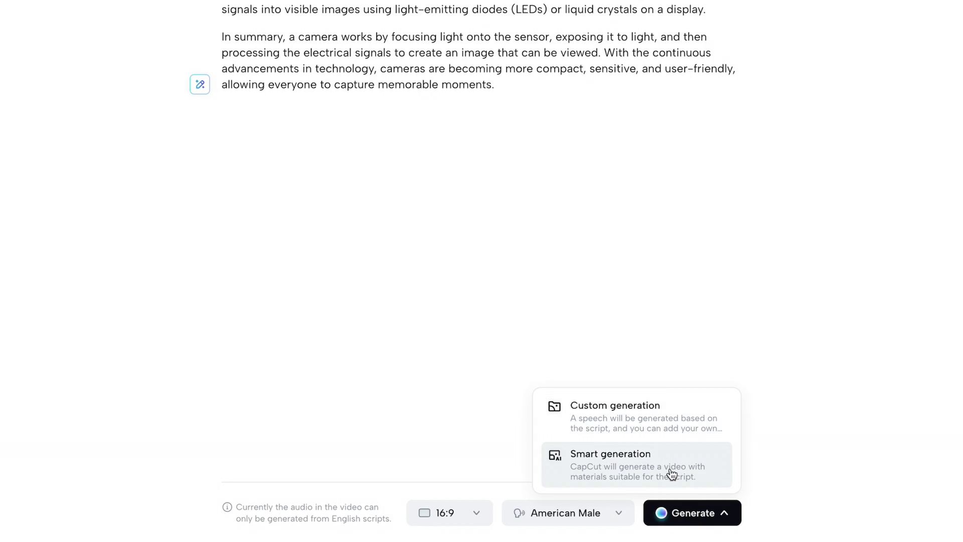
pyautogui.click(646, 477)
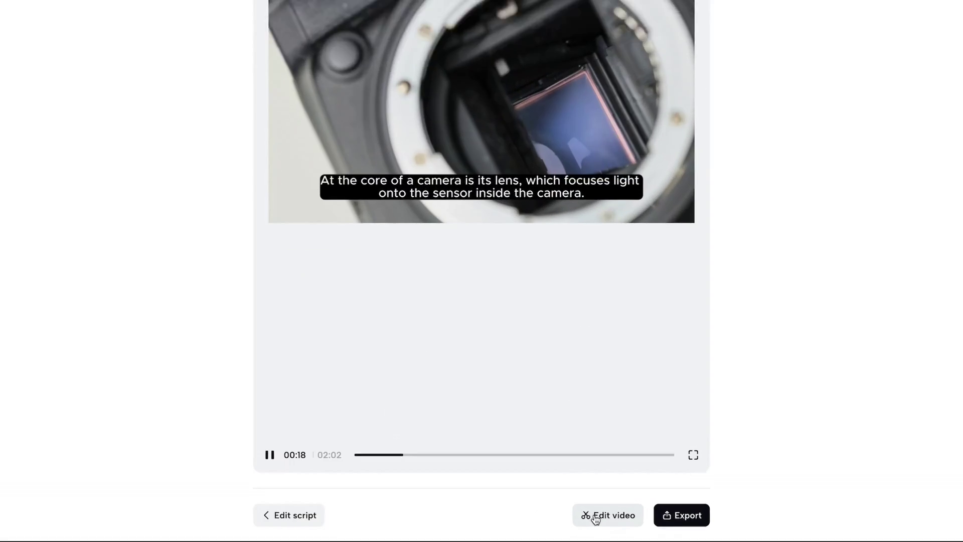
# Step: Open the generated camera video in the editor and move the playhead from 00:31 to 00:34
pyautogui.click(595, 516)
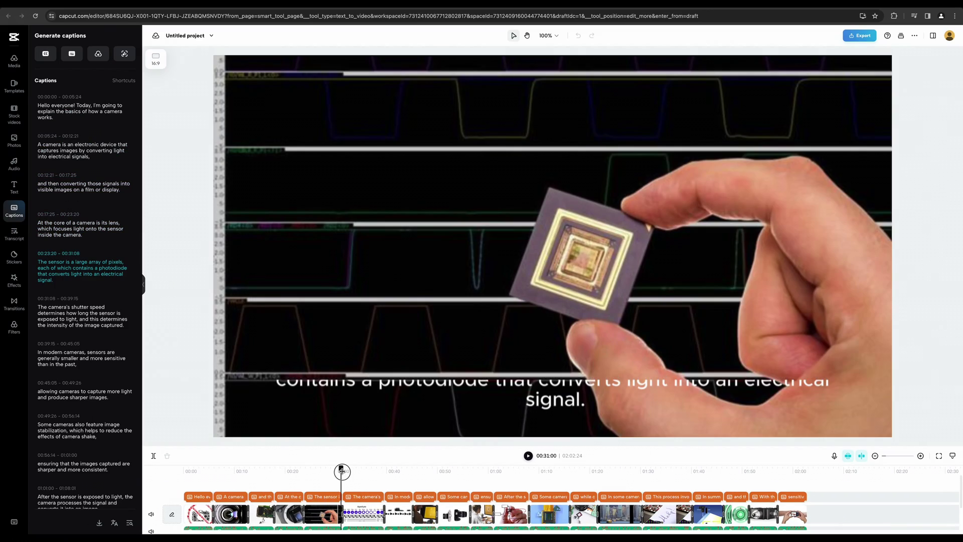
pyautogui.moveTo(342, 470); pyautogui.dragTo(357, 472)
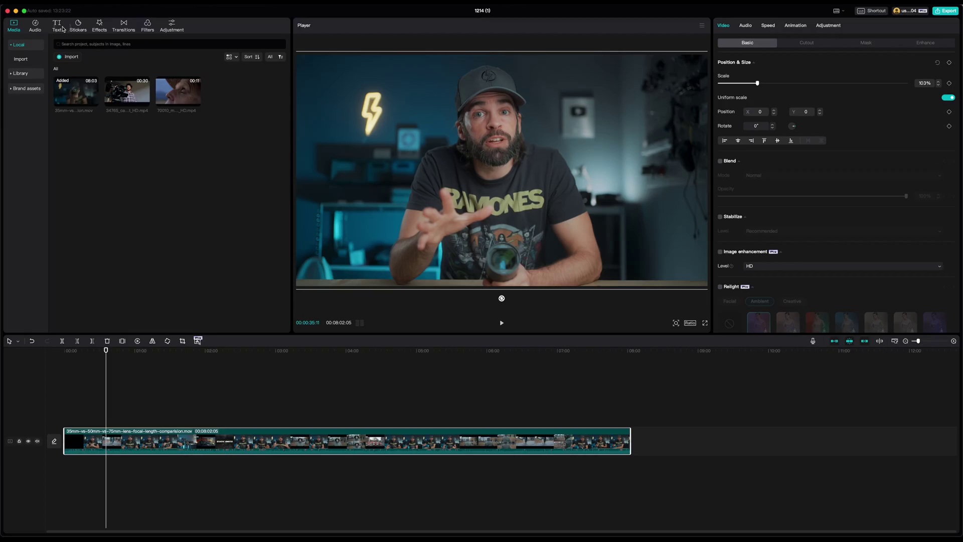
# Step: Create English auto captions for the lens comparison video and apply the first caption template
pyautogui.click(73, 28)
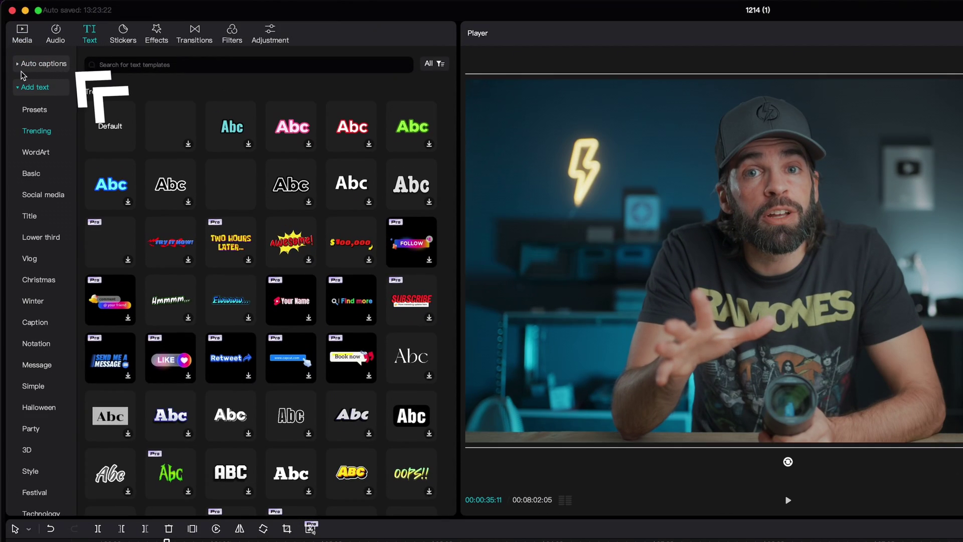
pyautogui.click(20, 65)
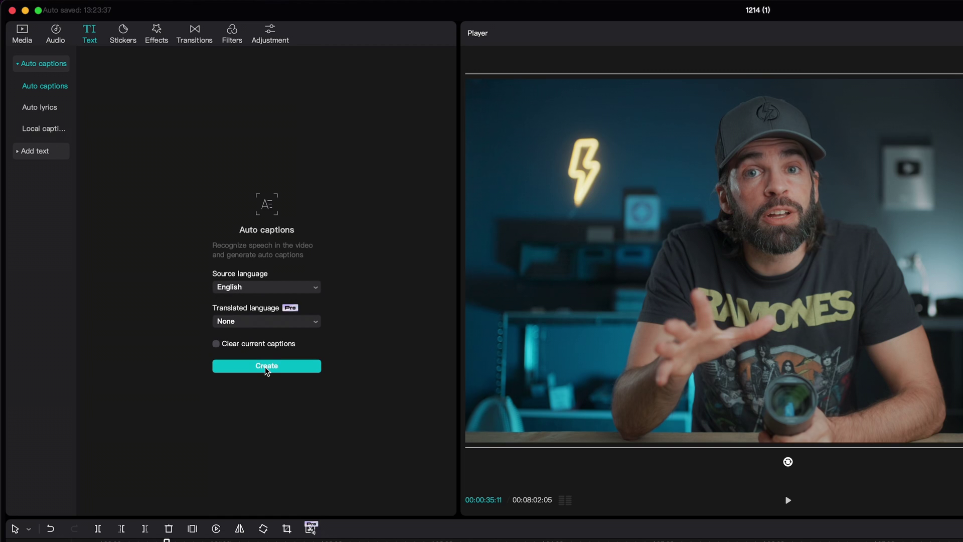
pyautogui.click(267, 365)
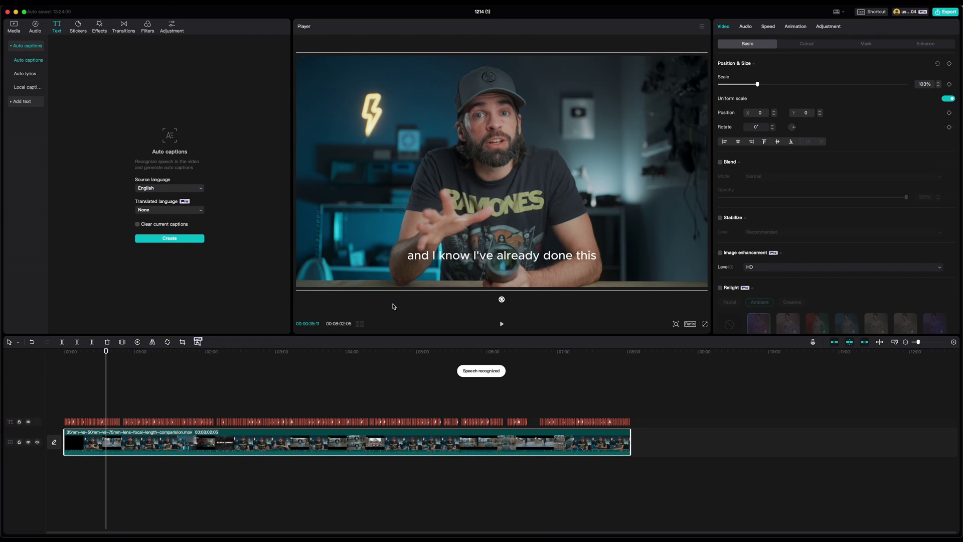
pyautogui.click(732, 167)
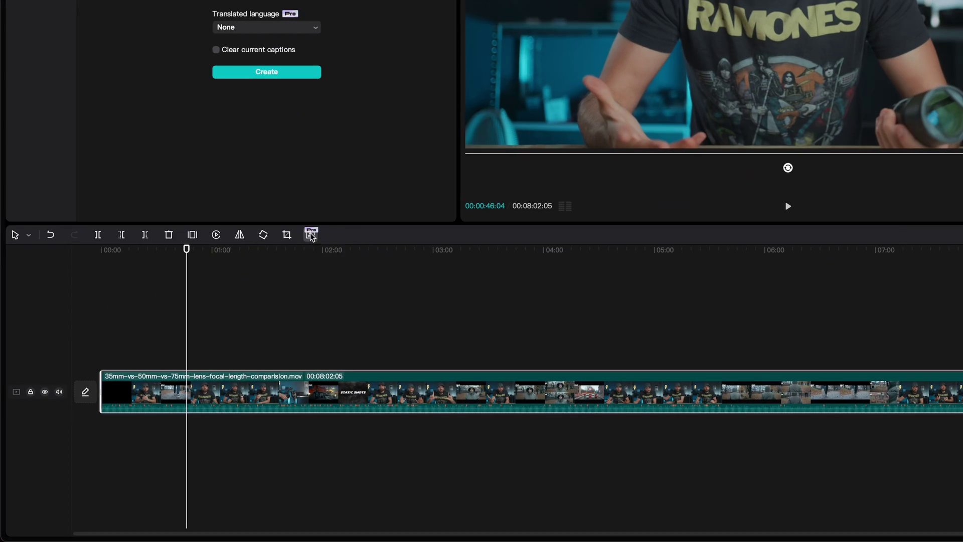
# Step: Open Remove filler words for the clip and move the transcript preview to about 02:07
pyautogui.click(311, 235)
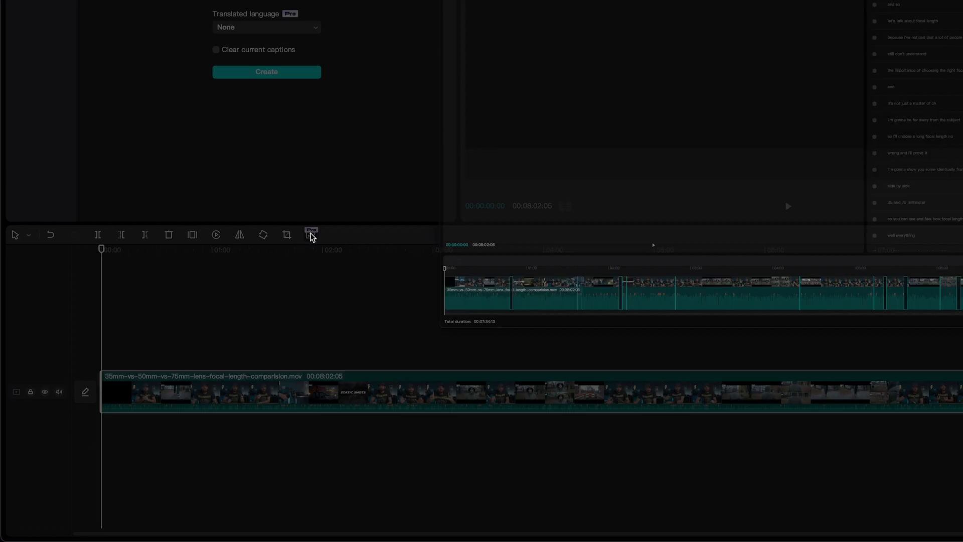
pyautogui.moveTo(198, 442); pyautogui.dragTo(753, 468)
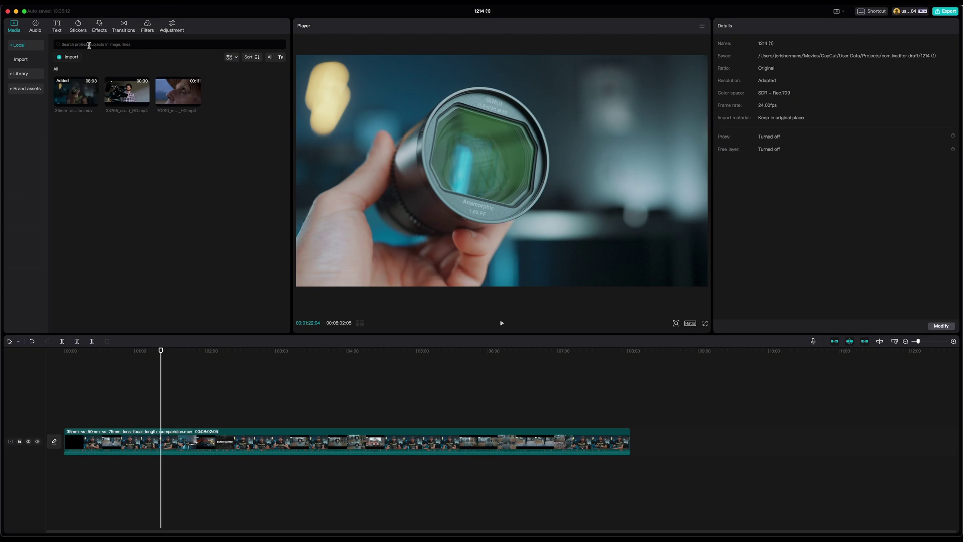
# Step: Search the project media for 'camera', then move the playhead into the travelogue clip
pyautogui.click(89, 44)
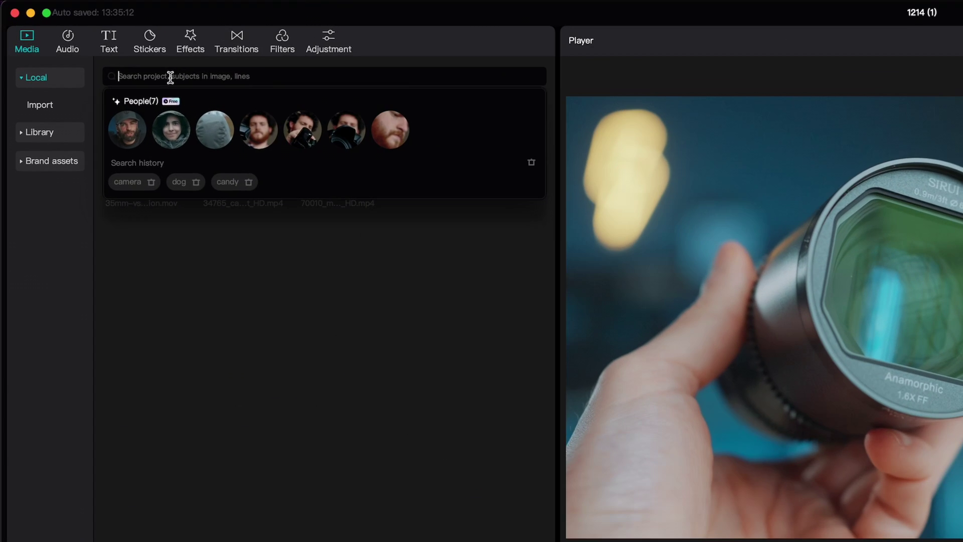
pyautogui.press('Return')
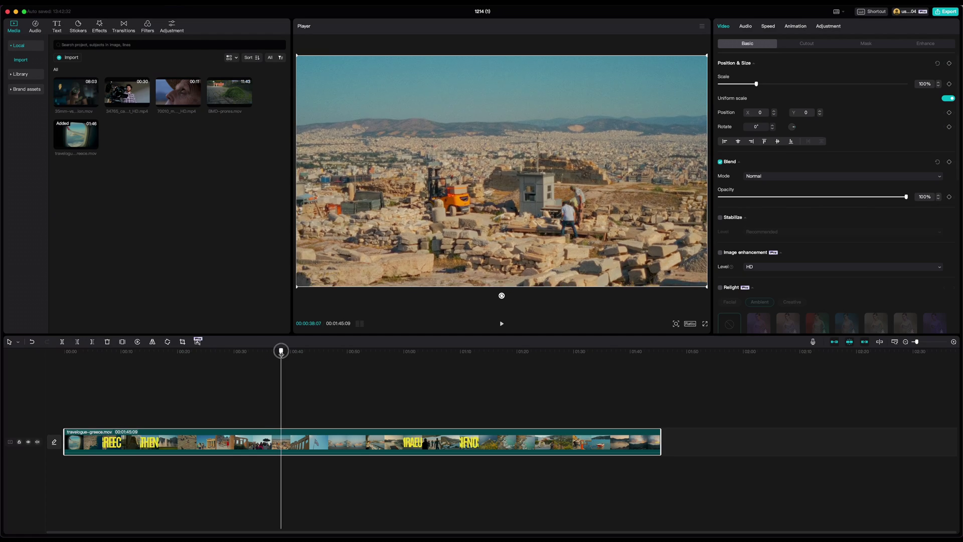
pyautogui.moveTo(279, 351); pyautogui.dragTo(209, 351)
# Step: Split the travelogue clip with Split scene and select the scene clip at 00:46:23
pyautogui.rightClick(260, 376)
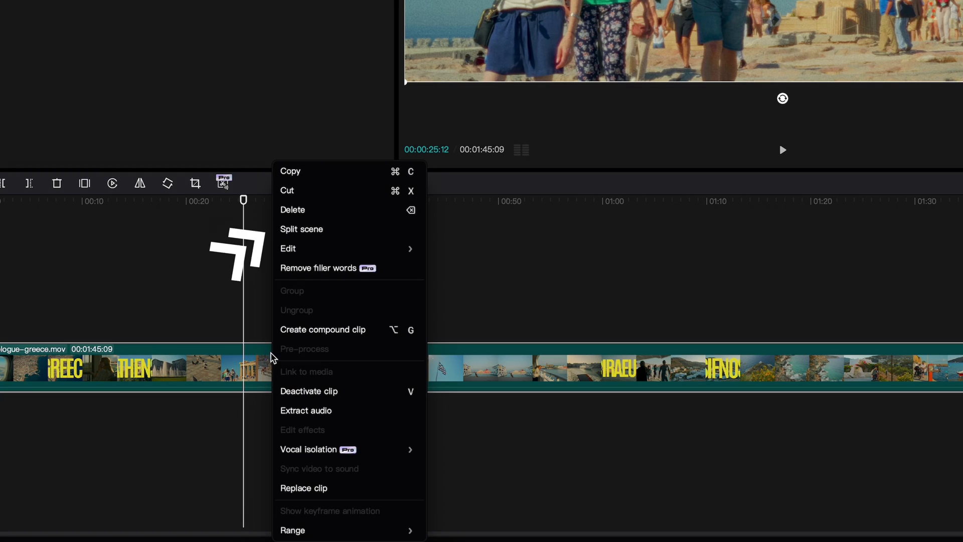
pyautogui.click(301, 229)
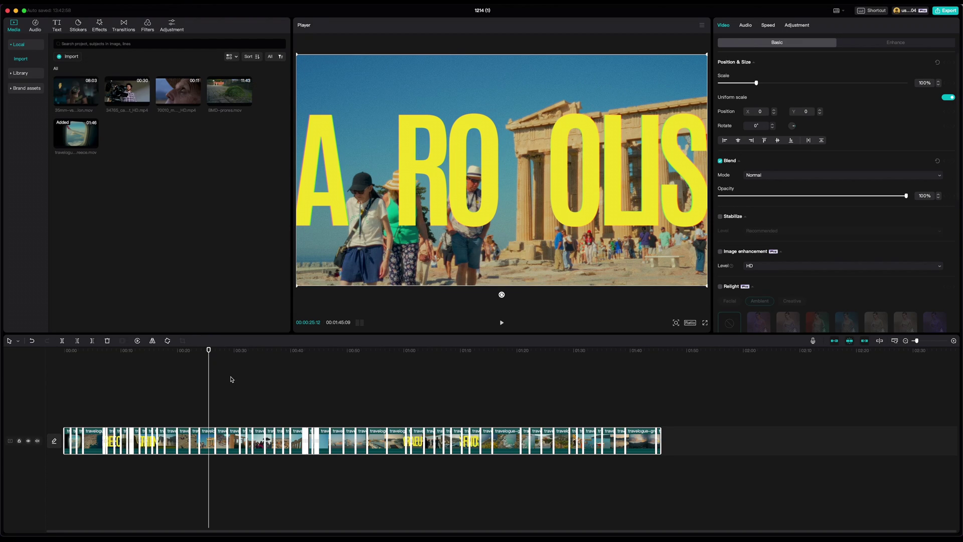
pyautogui.click(330, 402)
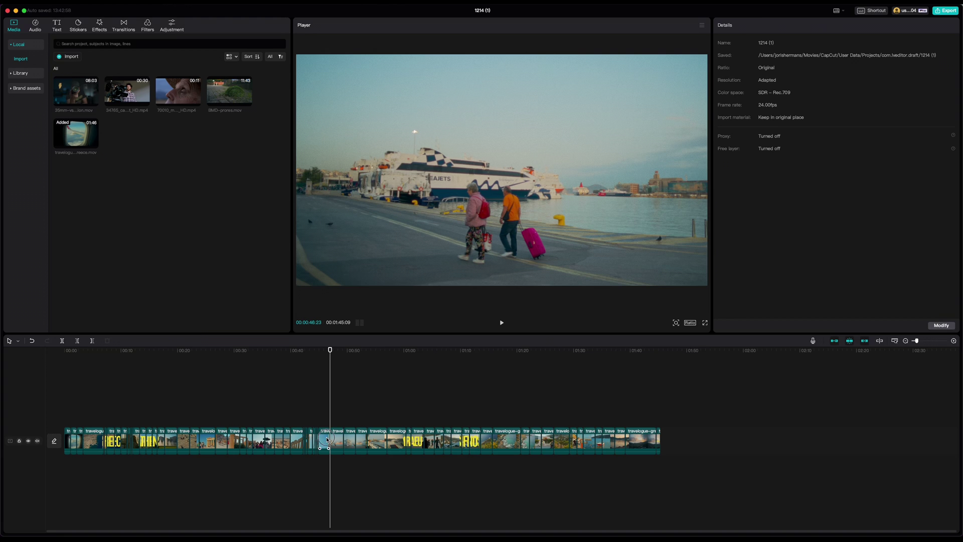
pyautogui.click(327, 440)
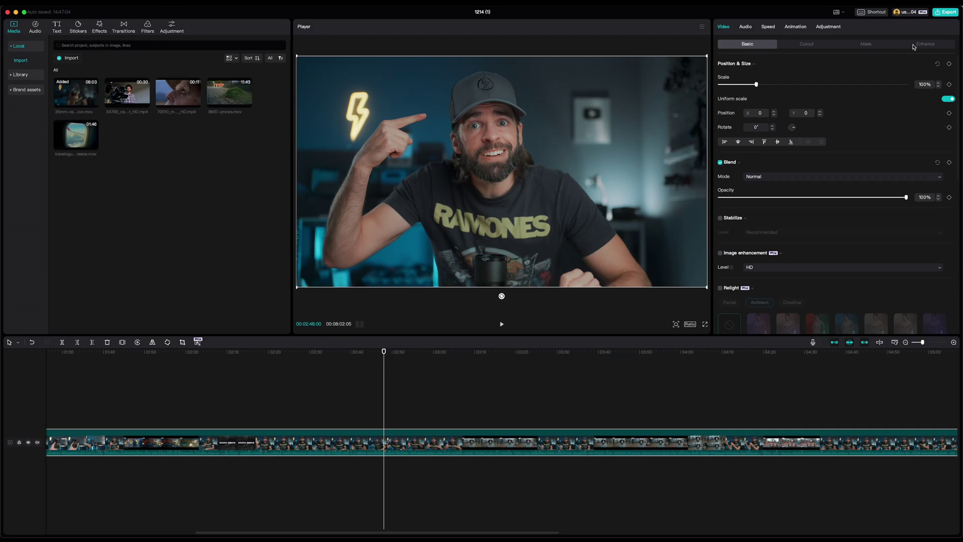
pyautogui.click(914, 46)
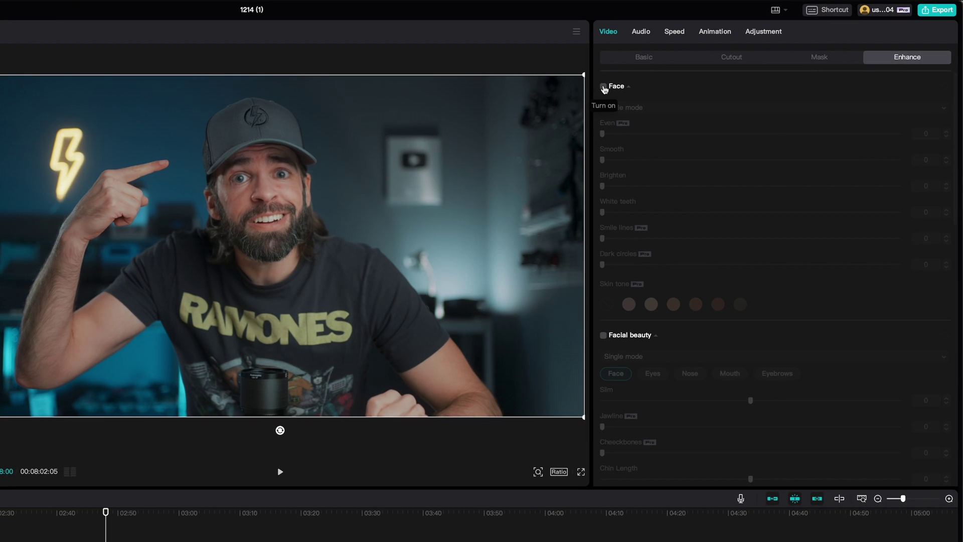
# Step: Enable Face retouch with Smooth 100 and Facial beauty with Jawline 100 for the presenter
pyautogui.click(603, 87)
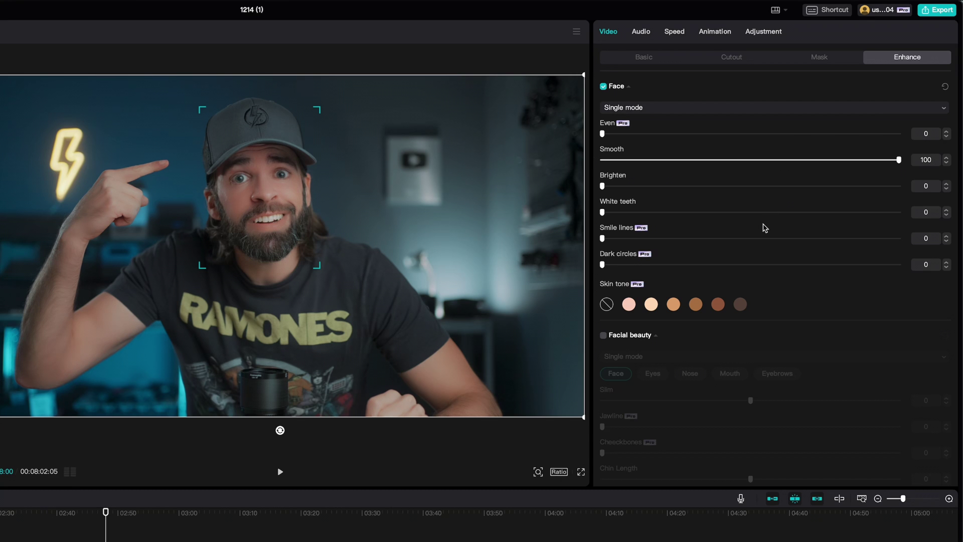
pyautogui.scroll(-3, 741, 236)
pyautogui.click(604, 226)
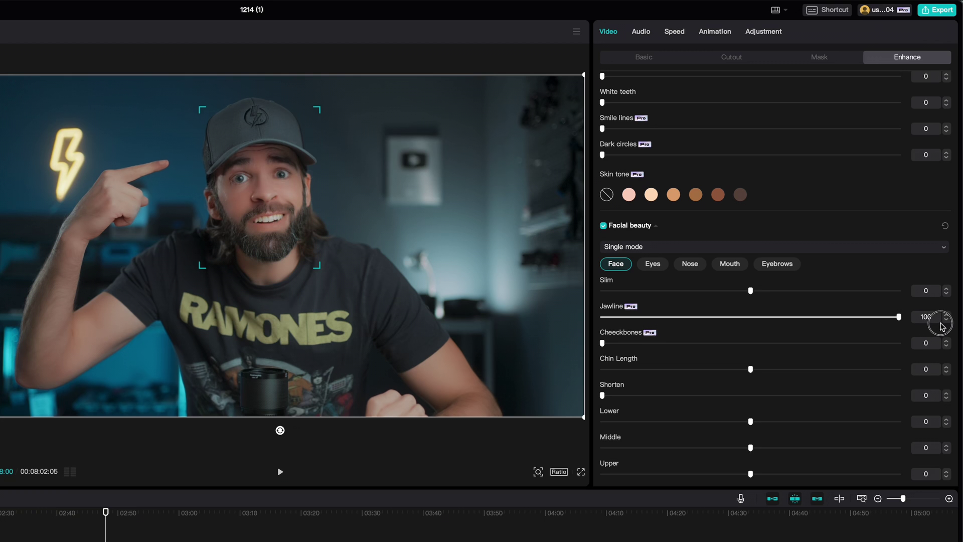
pyautogui.scroll(-6, 641, 379)
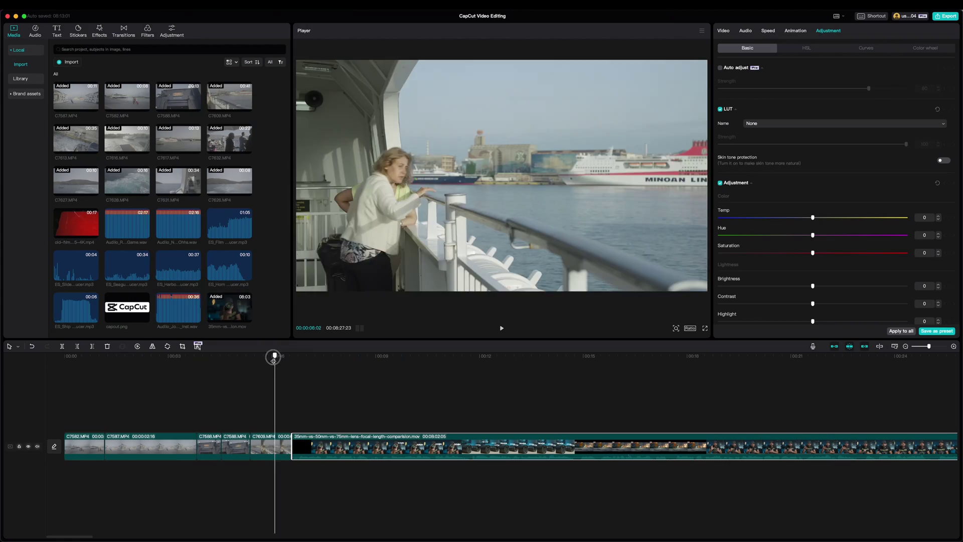
pyautogui.moveTo(272, 360); pyautogui.dragTo(304, 370)
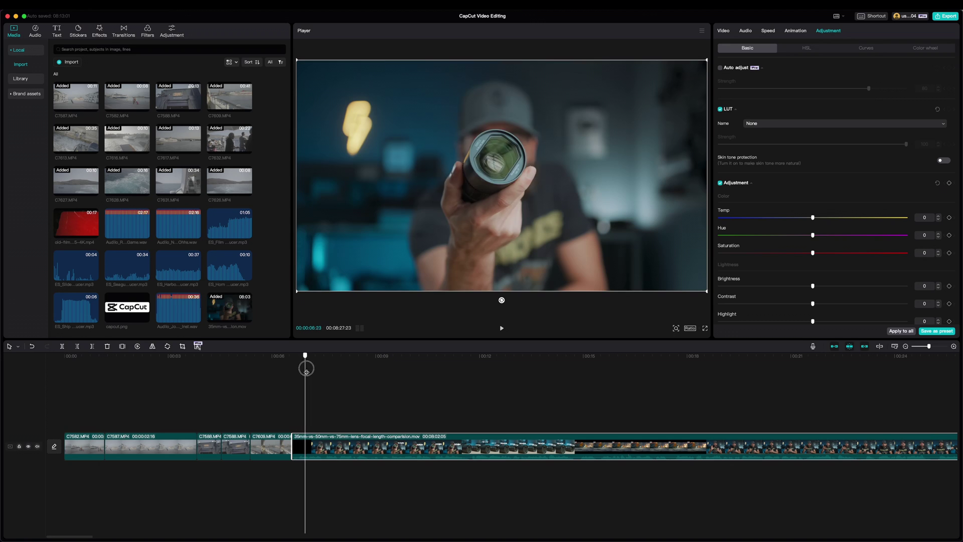
# Step: Move into the lens comparison clip and enable Auto adjust colour at strength 18
pyautogui.moveTo(457, 376); pyautogui.dragTo(313, 401)
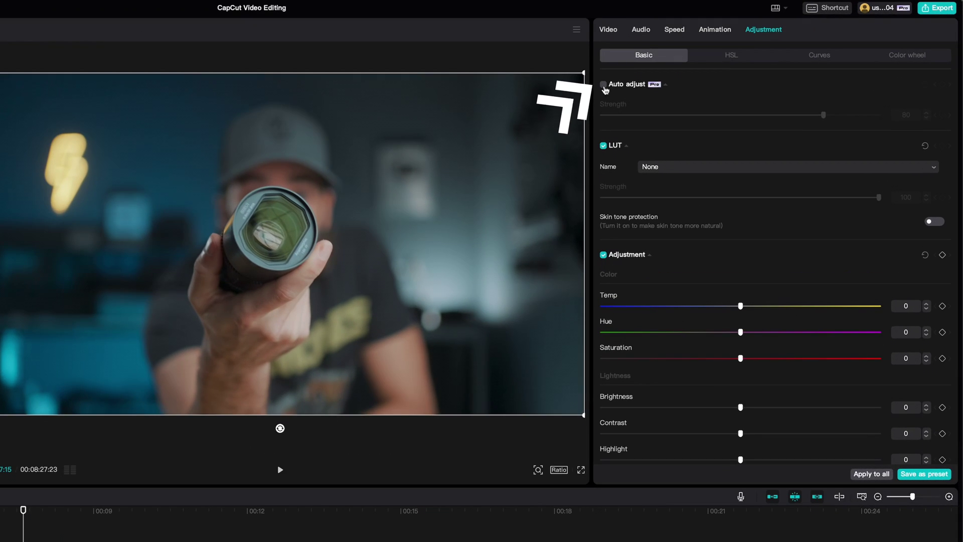
pyautogui.click(604, 85)
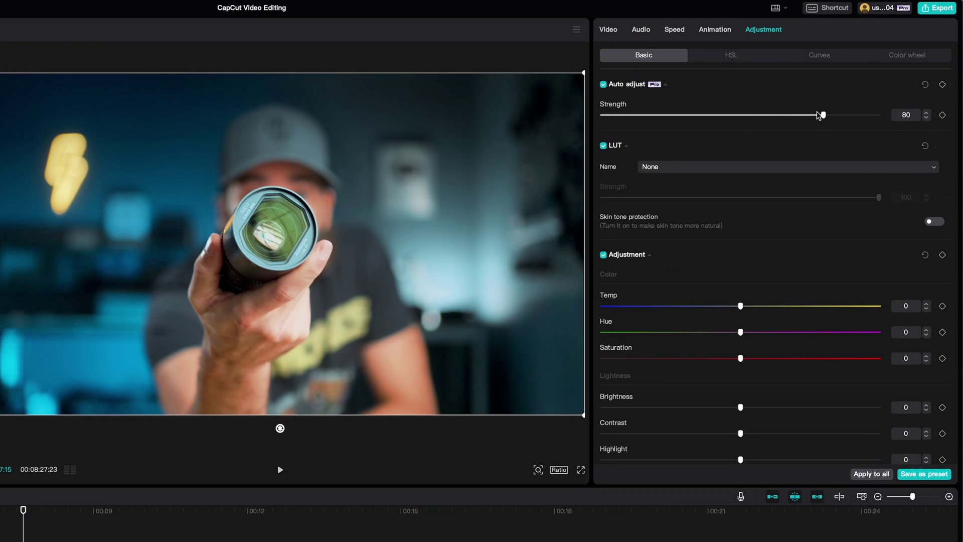
pyautogui.moveTo(751, 119); pyautogui.dragTo(654, 118)
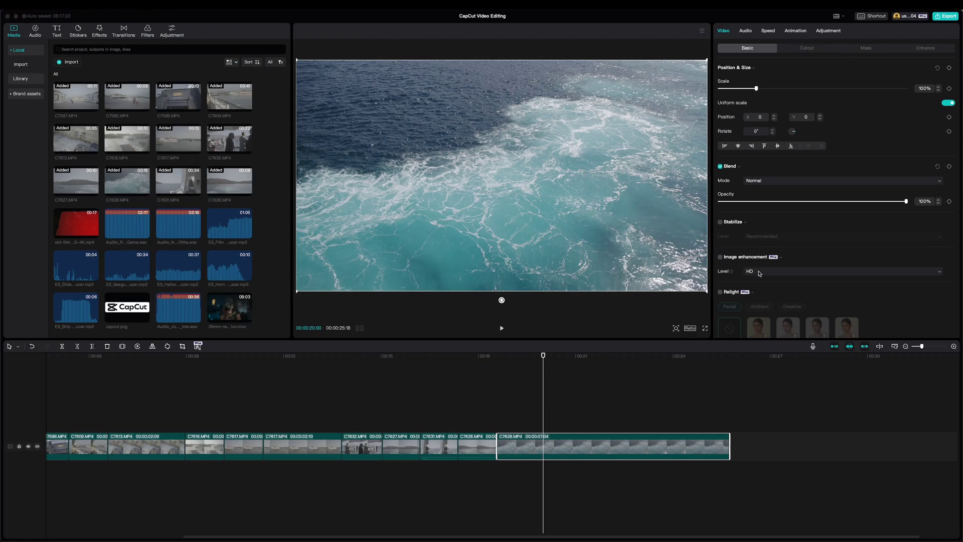
# Step: Give the ocean clip UHD image enhancement, plus Strong noise reduction and video flicker removal
pyautogui.click(760, 273)
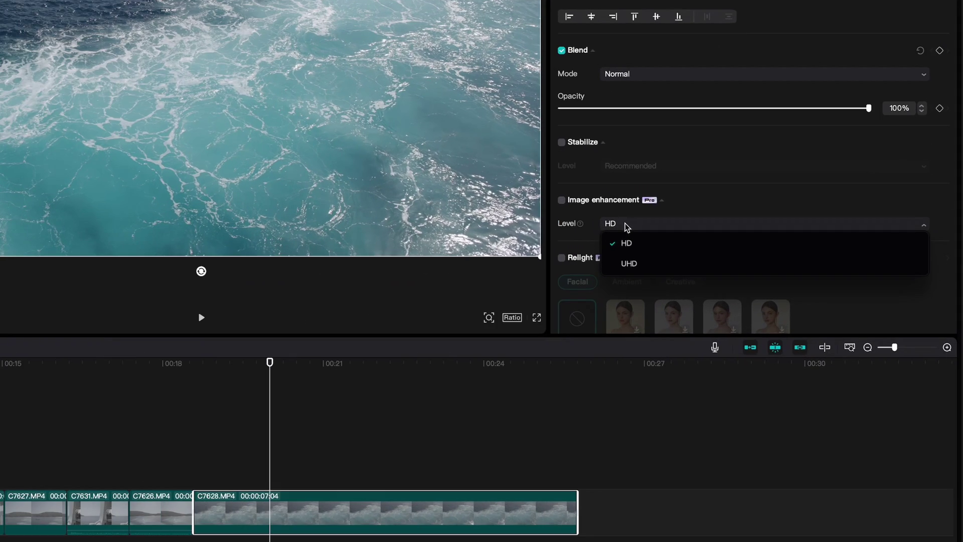
pyautogui.click(628, 262)
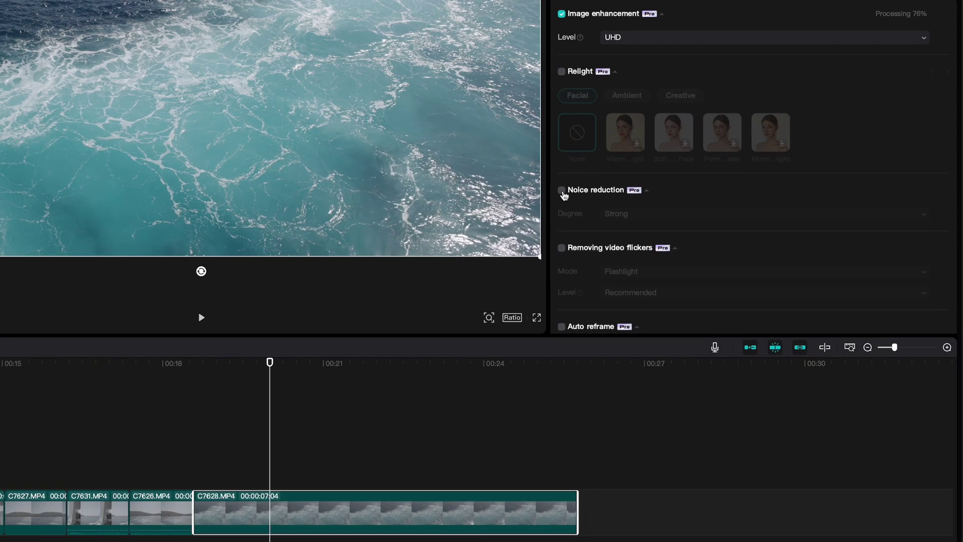
pyautogui.click(561, 191)
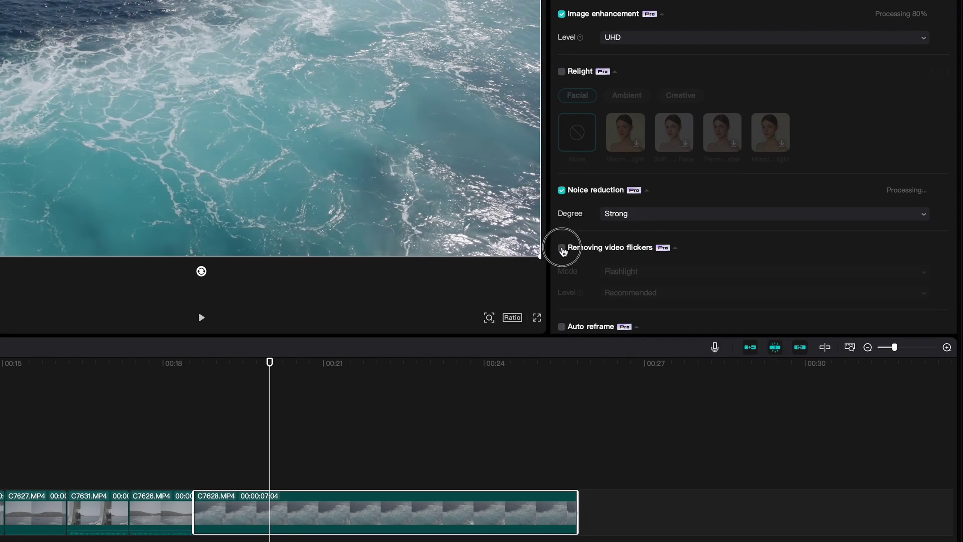
pyautogui.click(562, 248)
pyautogui.scroll(-1, 667, 288)
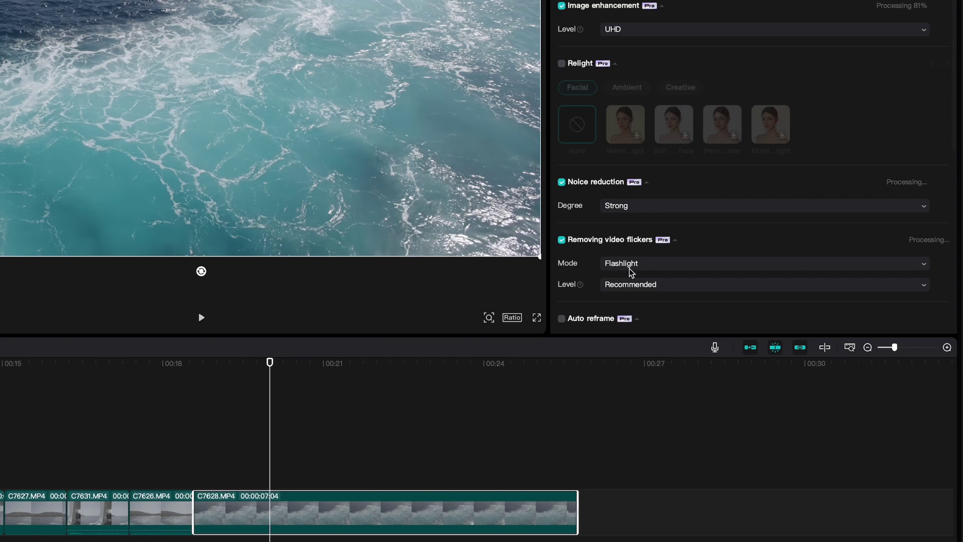